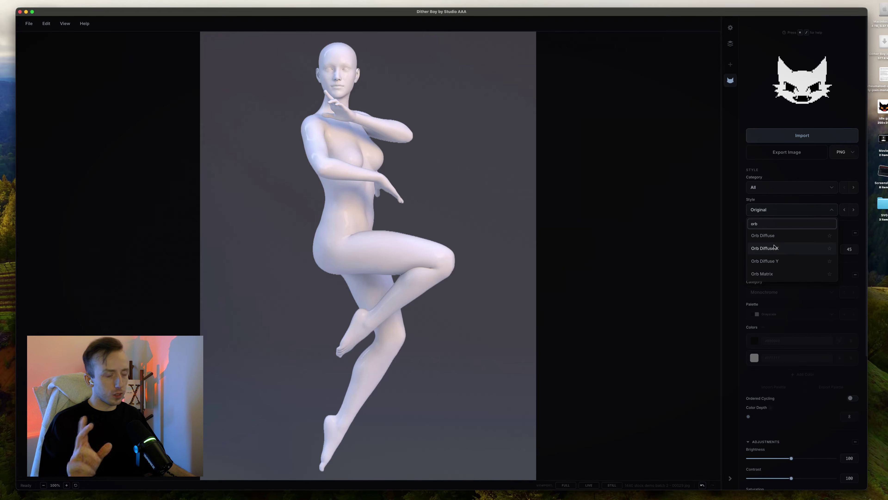
# Step: Apply the Orb Diffuse Y dither style to the image with scale 48 and luminance threshold 61
pyautogui.click(775, 248)
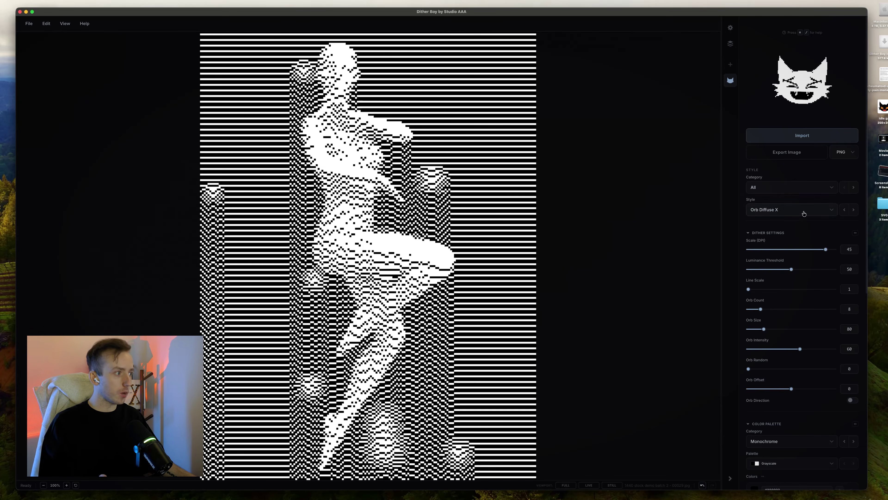
pyautogui.press('Down')
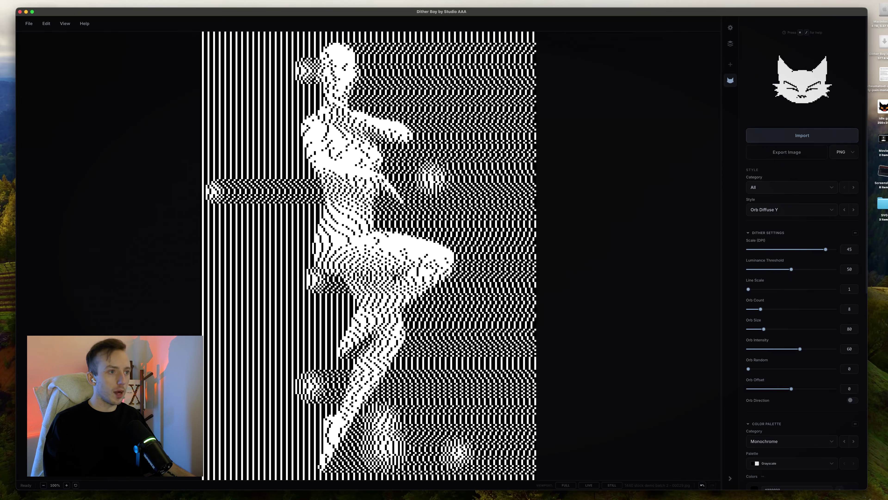
pyautogui.moveTo(827, 250); pyautogui.dragTo(832, 251)
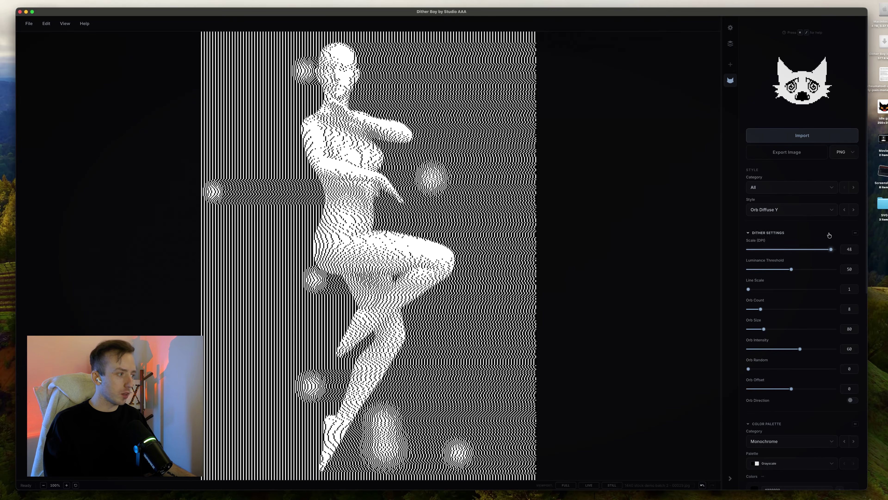
pyautogui.scroll(-2, 865, 248)
pyautogui.moveTo(791, 231)
pyautogui.mouseDown()
pyautogui.moveTo(765, 234)
pyautogui.moveTo(801, 235)
pyautogui.mouseUp()
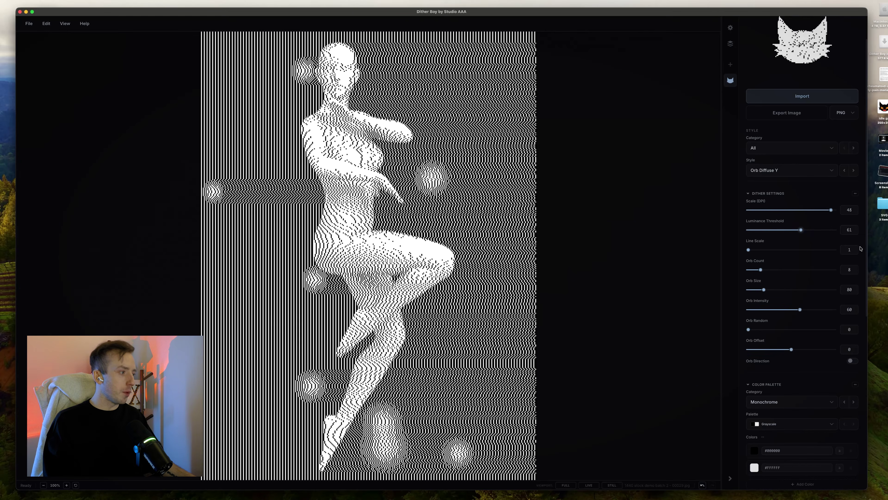
# Step: Lower the image adjustment brightness to 23 and raise the contrast to 112
pyautogui.scroll(-9, 862, 248)
pyautogui.scroll(-6, 863, 249)
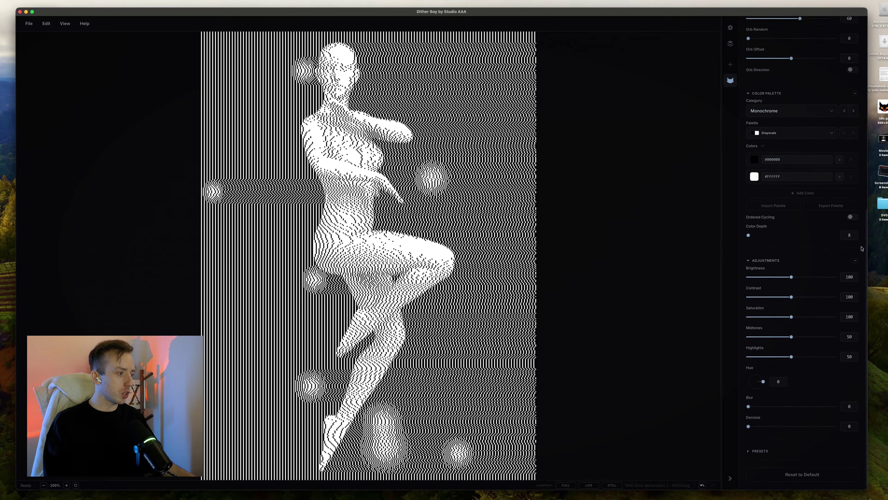
pyautogui.click(766, 256)
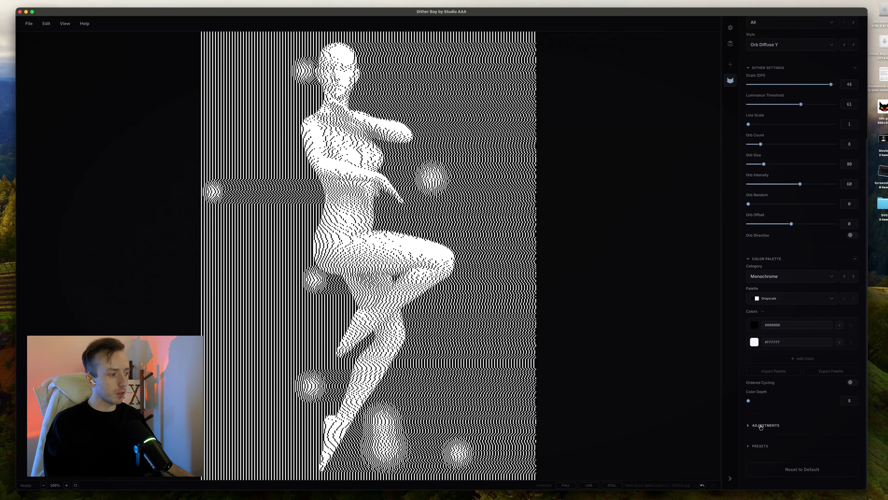
pyautogui.click(751, 426)
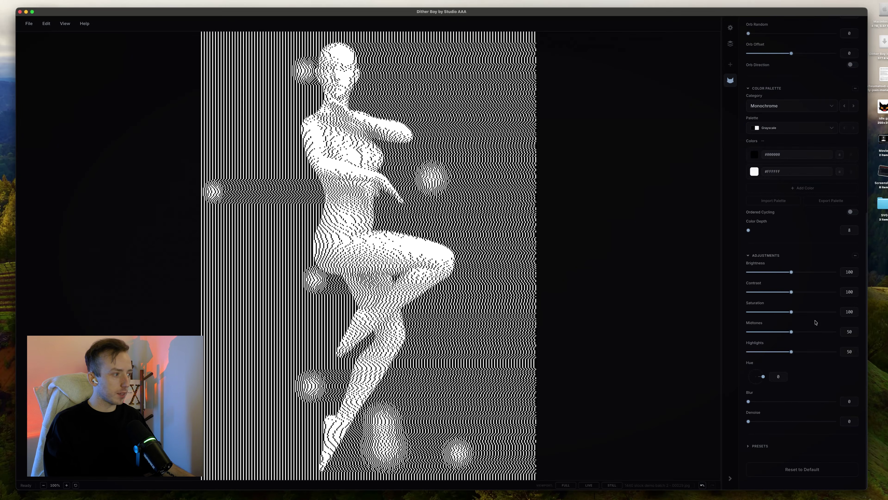
pyautogui.moveTo(791, 272); pyautogui.dragTo(797, 293)
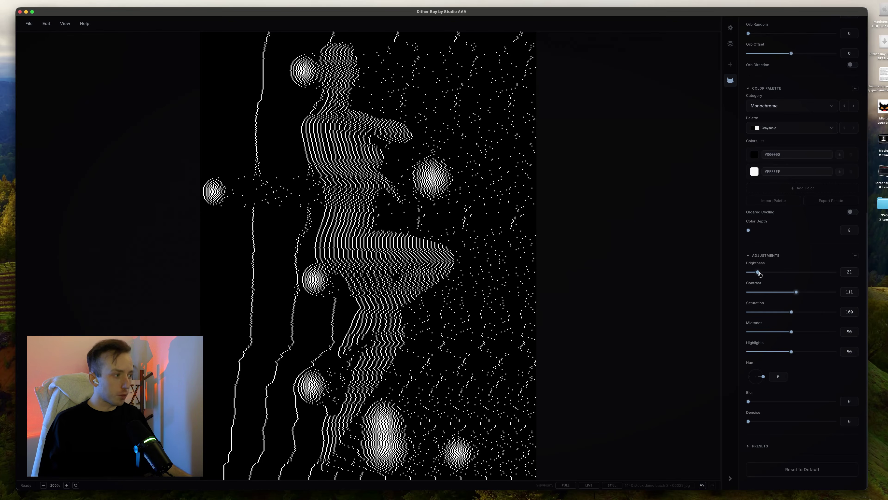
pyautogui.moveTo(759, 272); pyautogui.dragTo(797, 294)
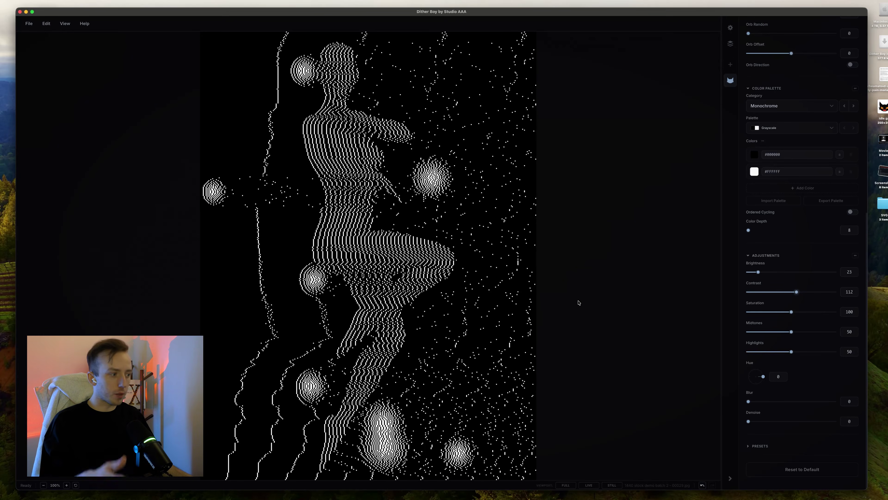
# Step: Set the orb intensity to 100, orb size to 40 and orb count to 14, keeping orb random at 0
pyautogui.scroll(6, 861, 156)
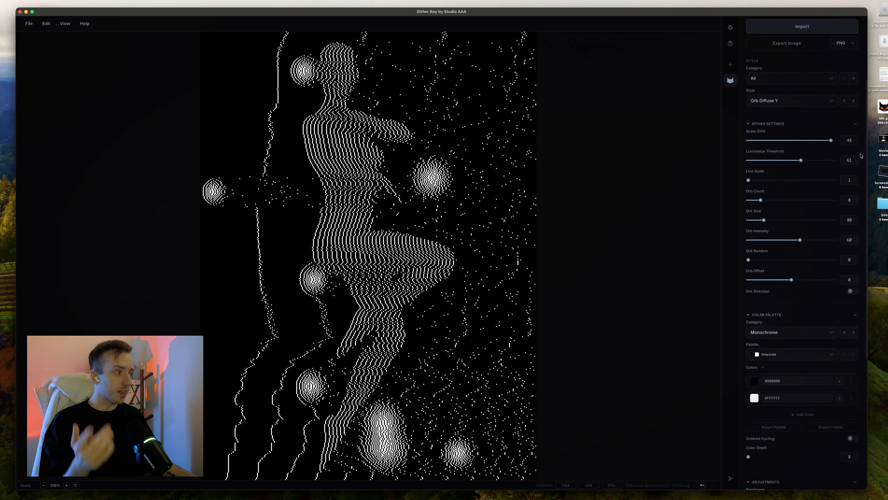
pyautogui.scroll(2, 817, 161)
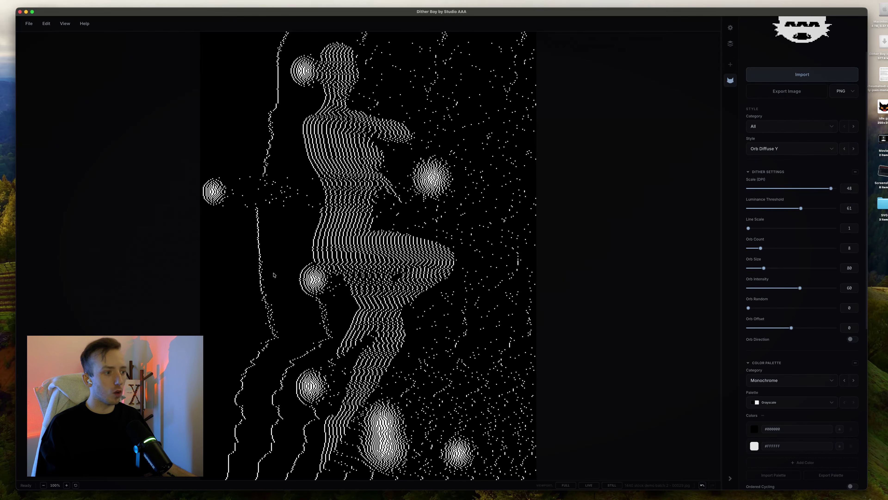
pyautogui.moveTo(750, 309); pyautogui.dragTo(749, 309)
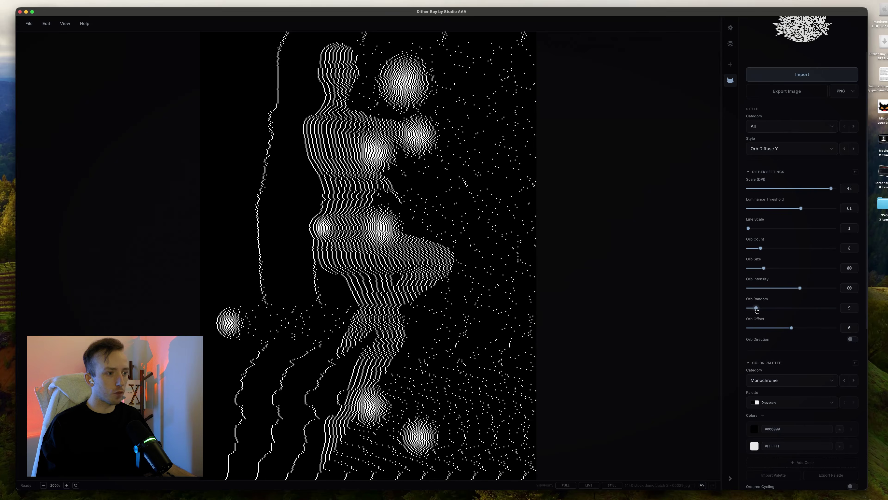
pyautogui.moveTo(800, 287); pyautogui.dragTo(835, 294)
pyautogui.moveTo(765, 274); pyautogui.dragTo(771, 250)
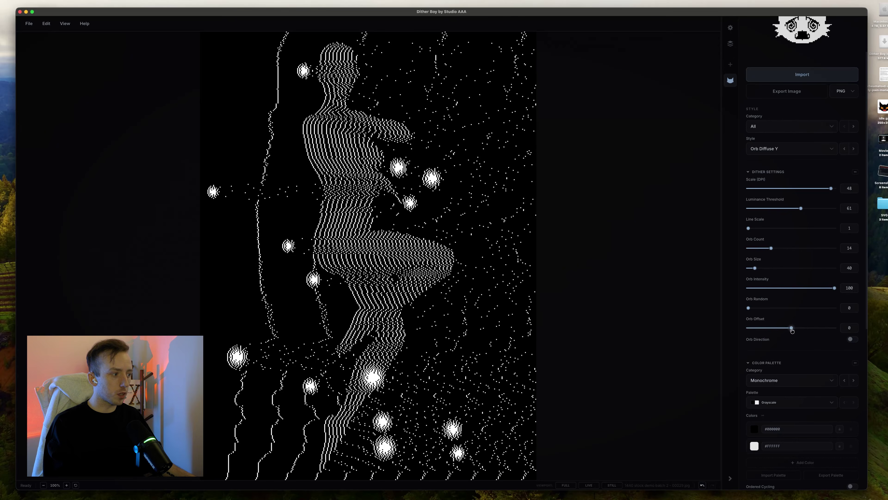
# Step: Shift the orbs with an offset of -7, and set the orb size to 30 and orb count to 19
pyautogui.moveTo(792, 330)
pyautogui.mouseDown()
pyautogui.moveTo(769, 331)
pyautogui.moveTo(779, 331)
pyautogui.mouseUp()
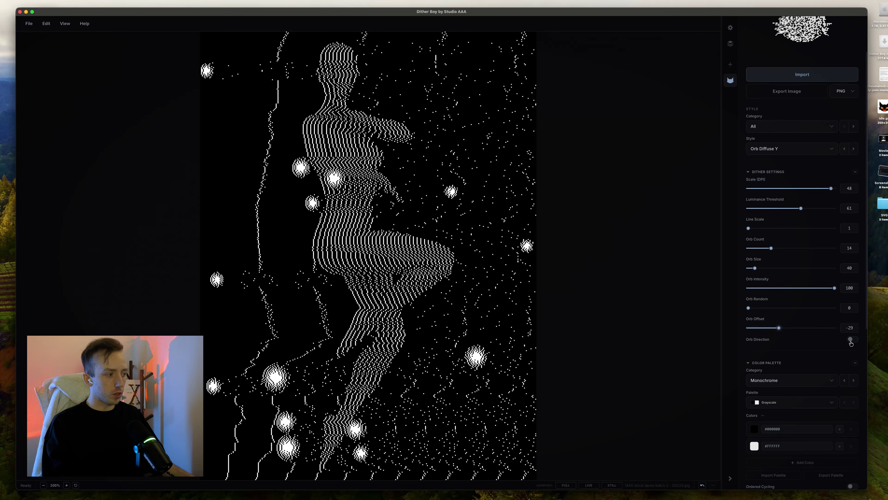
pyautogui.click(852, 339)
pyautogui.moveTo(779, 331)
pyautogui.mouseDown()
pyautogui.moveTo(798, 330)
pyautogui.moveTo(789, 330)
pyautogui.mouseUp()
pyautogui.click(854, 339)
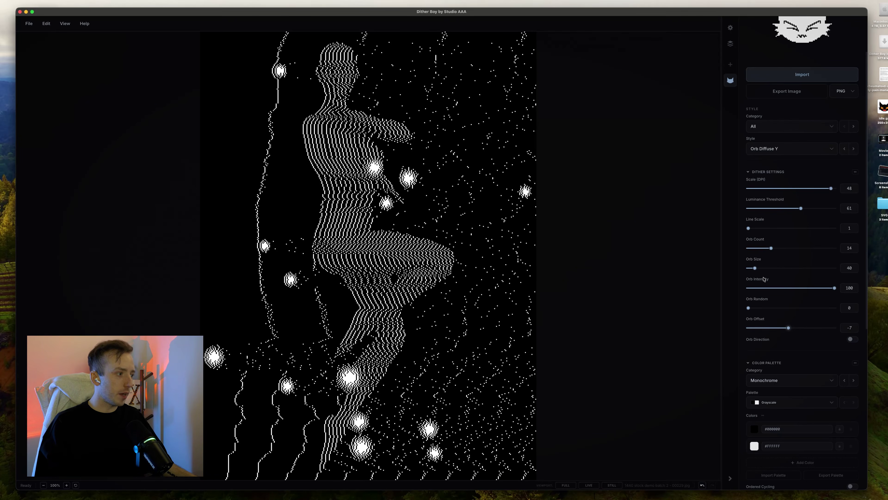
pyautogui.moveTo(754, 270); pyautogui.dragTo(780, 248)
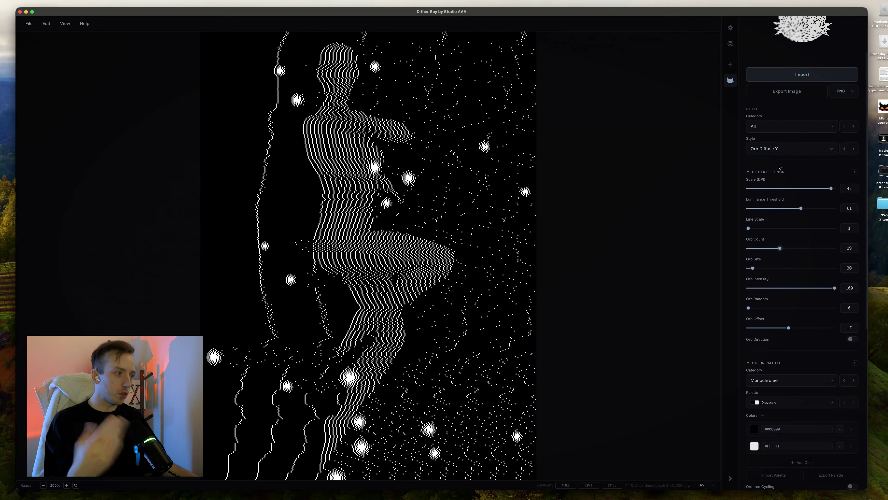
# Step: Set the saturation to 19, midtones to 51 and highlights to 55
pyautogui.scroll(-10, 794, 315)
pyautogui.moveTo(795, 327)
pyautogui.mouseDown()
pyautogui.moveTo(812, 326)
pyautogui.moveTo(757, 330)
pyautogui.moveTo(797, 346)
pyautogui.moveTo(793, 362)
pyautogui.mouseUp()
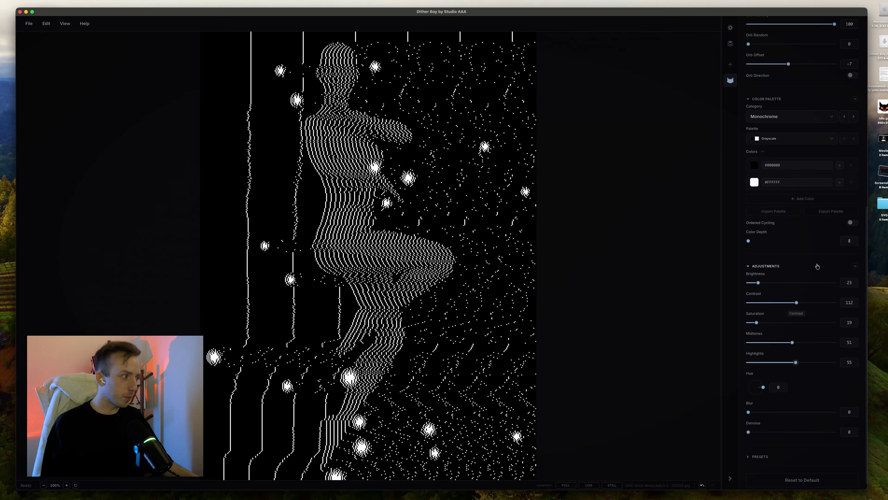
# Step: Try purple and orange in place of the white palette color, and return it to white
pyautogui.scroll(5, 816, 267)
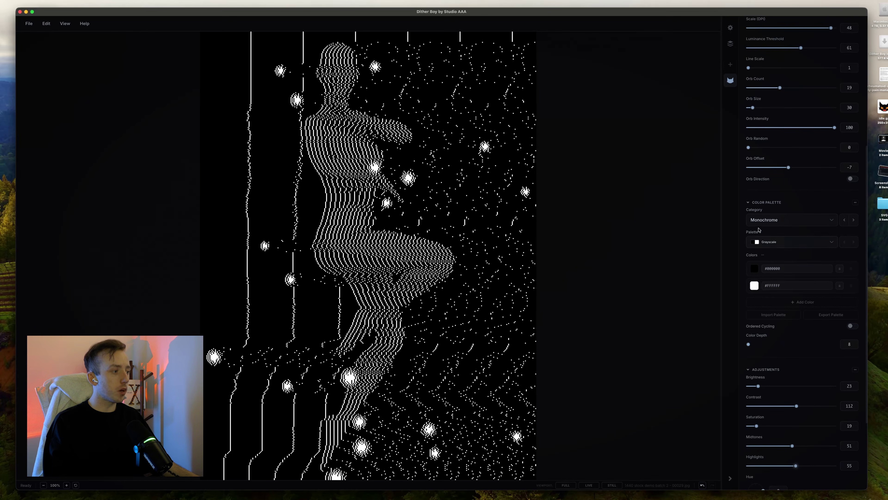
pyautogui.click(755, 286)
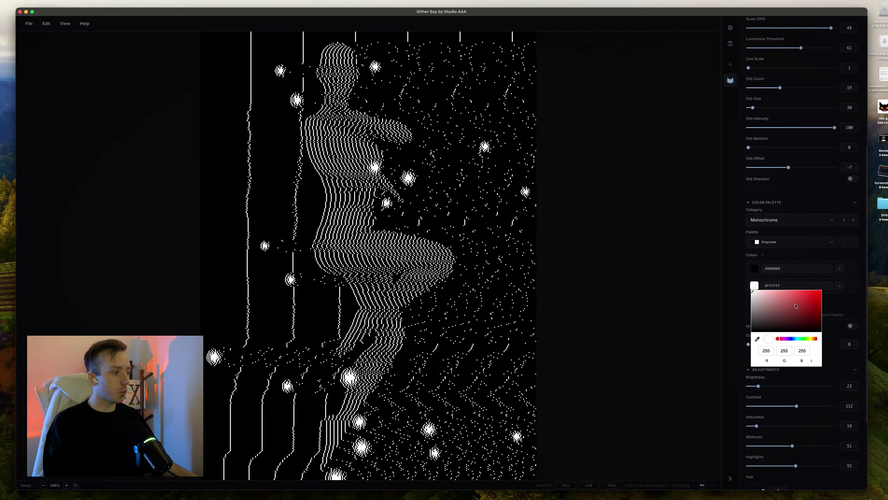
pyautogui.moveTo(795, 306); pyautogui.dragTo(831, 286)
pyautogui.moveTo(781, 339); pyautogui.dragTo(788, 339)
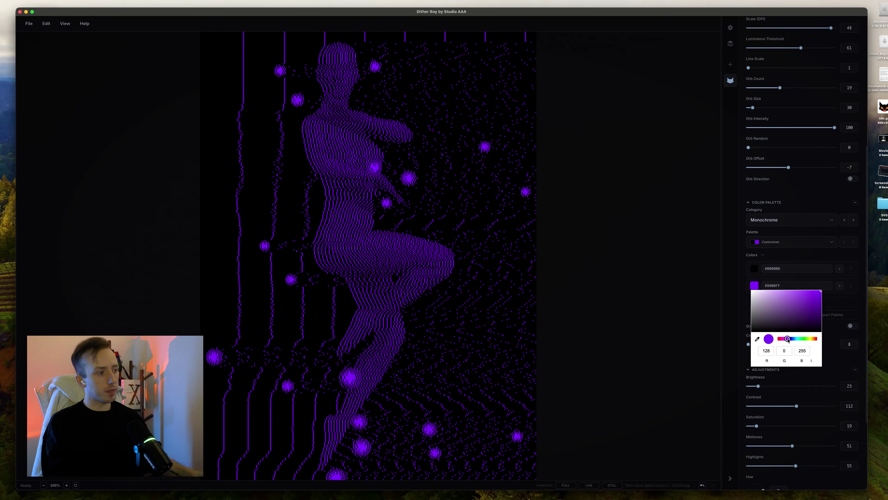
pyautogui.moveTo(788, 340); pyautogui.dragTo(813, 338)
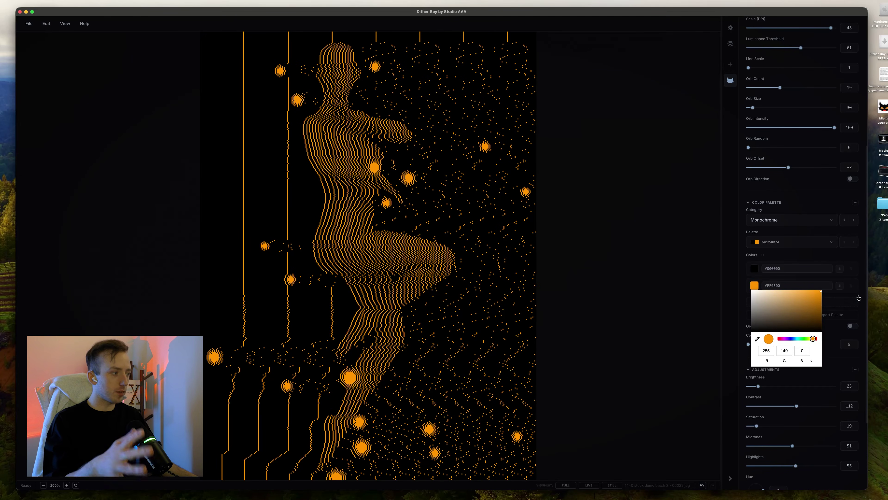
pyautogui.moveTo(796, 304); pyautogui.dragTo(752, 290)
# Step: Add a Tint effect, try it in red with Multiply blending at opacity 100, and disable it
pyautogui.click(730, 64)
pyautogui.click(731, 64)
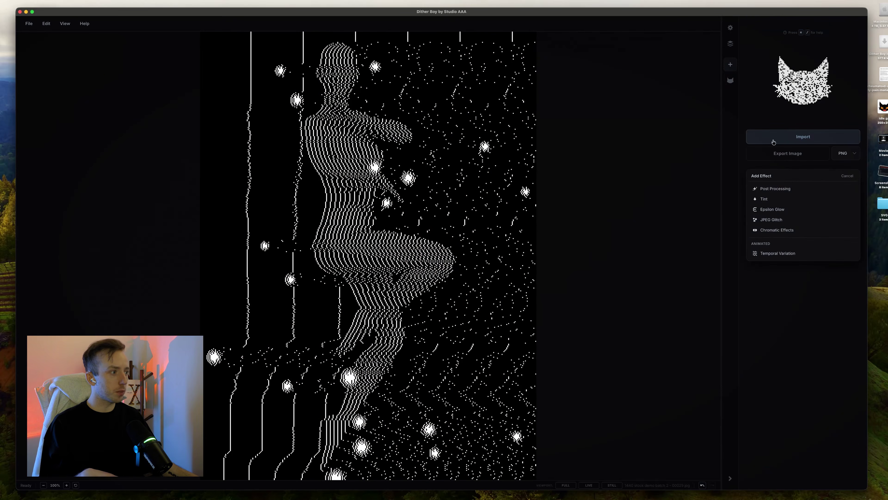
pyautogui.click(764, 199)
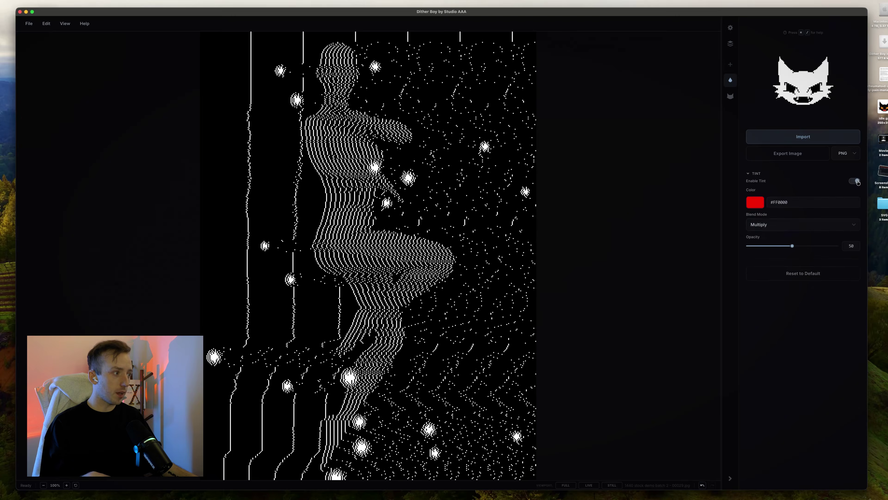
pyautogui.moveTo(799, 247); pyautogui.dragTo(838, 246)
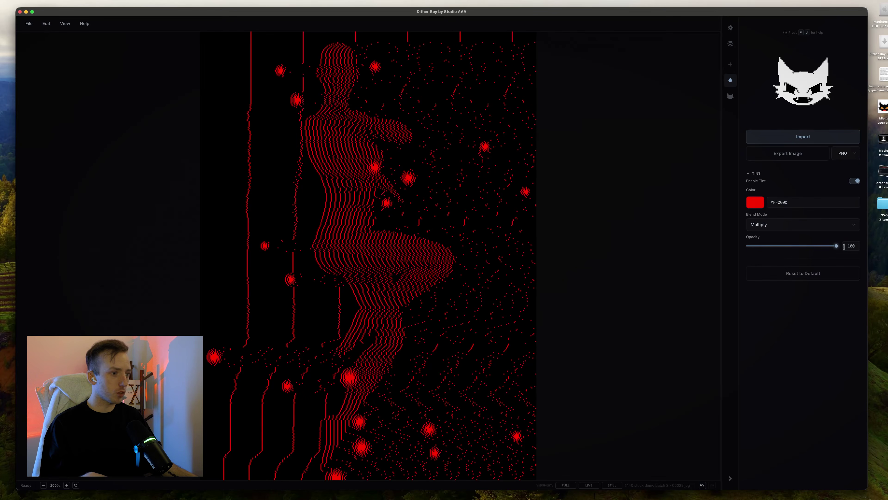
pyautogui.click(854, 181)
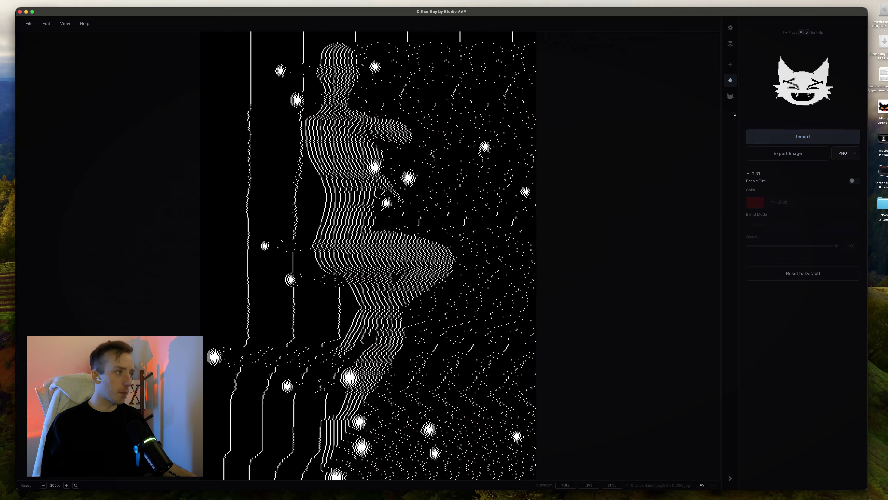
# Step: Change the white color in the dither palette to bright blue, RGB 0, 98, 255
pyautogui.click(728, 97)
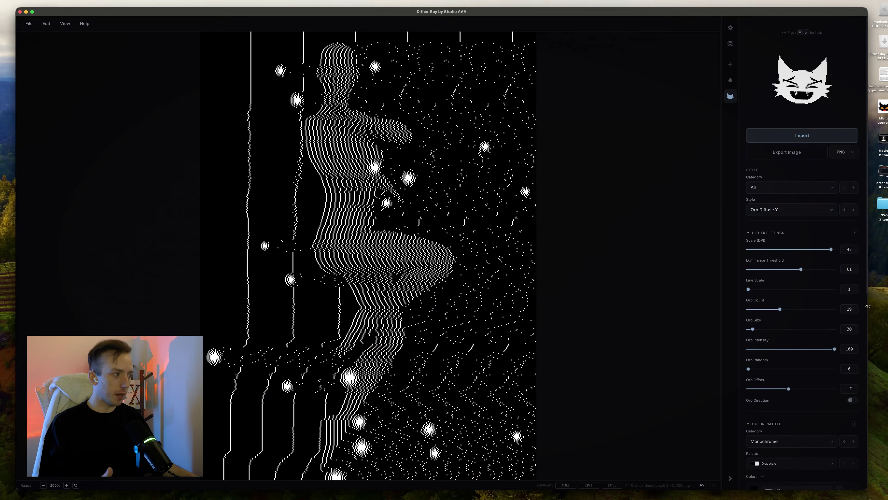
pyautogui.scroll(-6, 863, 310)
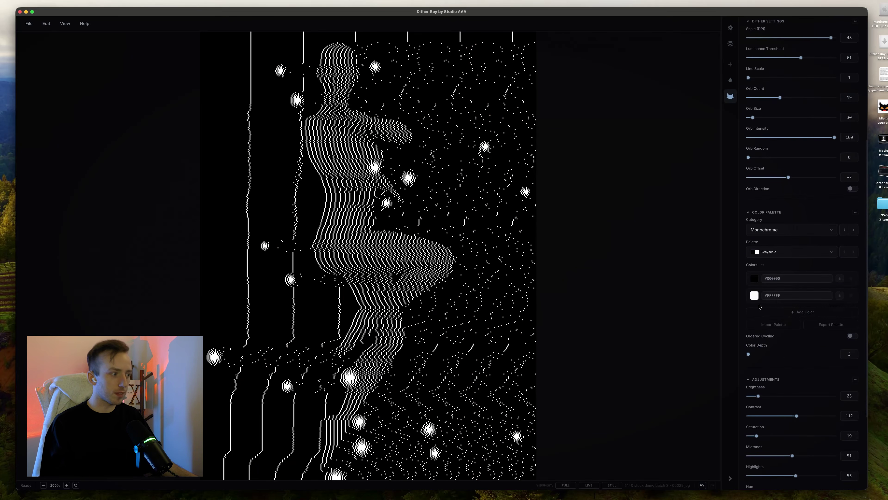
pyautogui.click(755, 296)
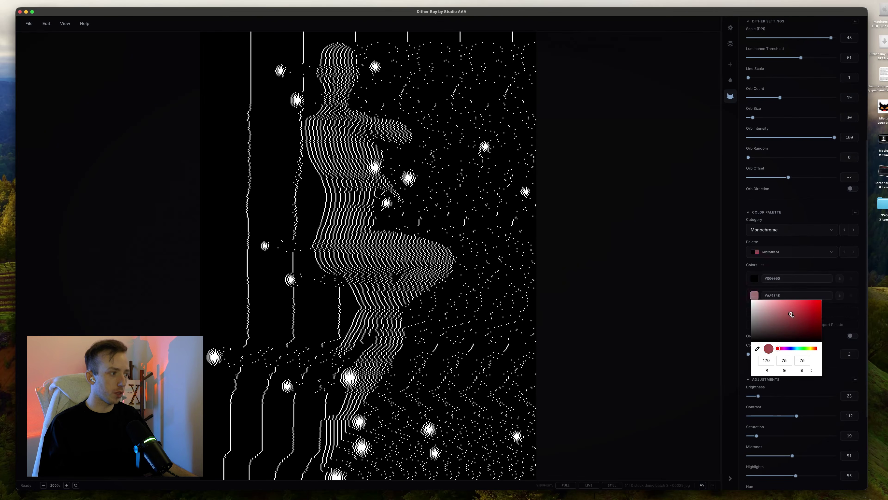
pyautogui.moveTo(788, 317); pyautogui.dragTo(809, 300)
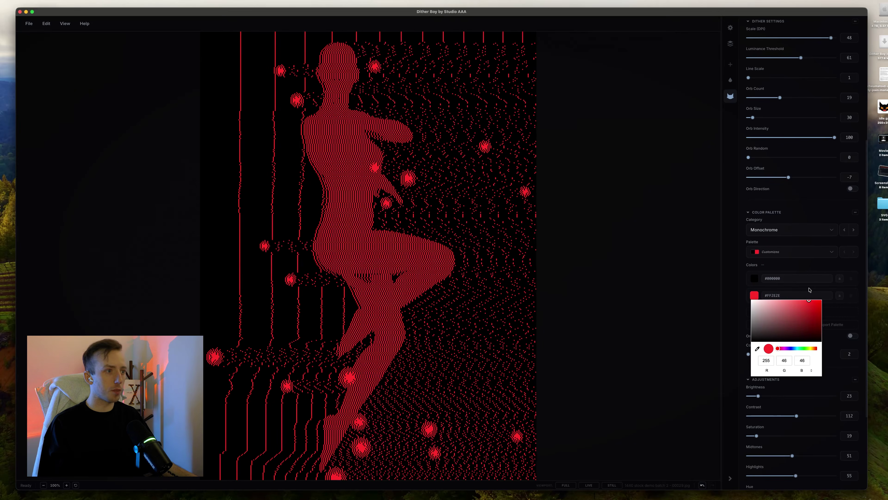
pyautogui.click(794, 349)
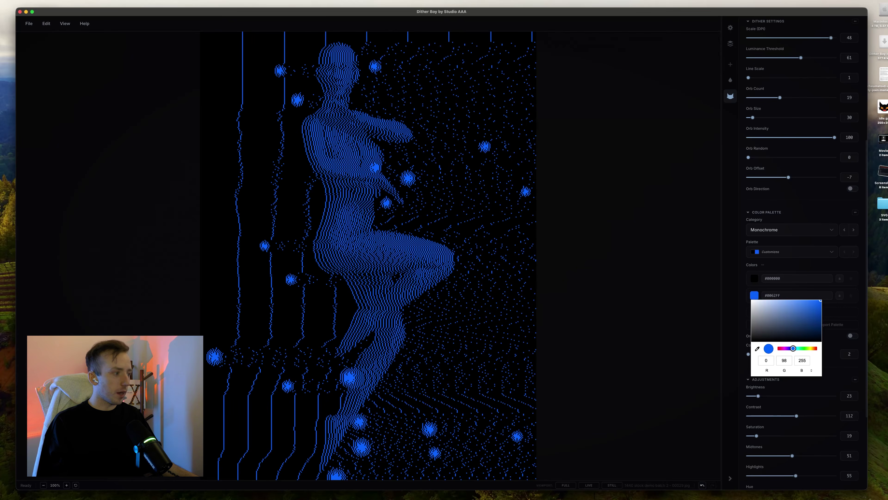
# Step: Add and enable an Epsilon Glow effect with threshold 0, threshold smoothing 0 and a reduced radius, and return to the dither settings
pyautogui.click(731, 65)
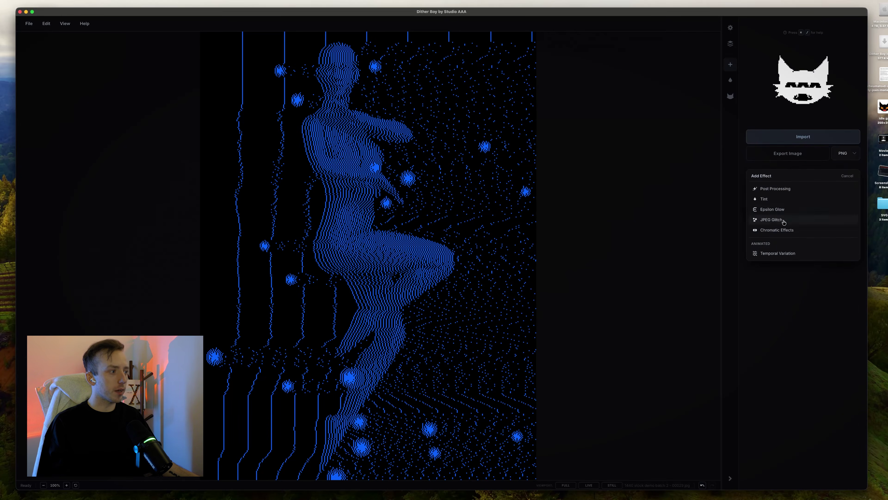
pyautogui.click(779, 210)
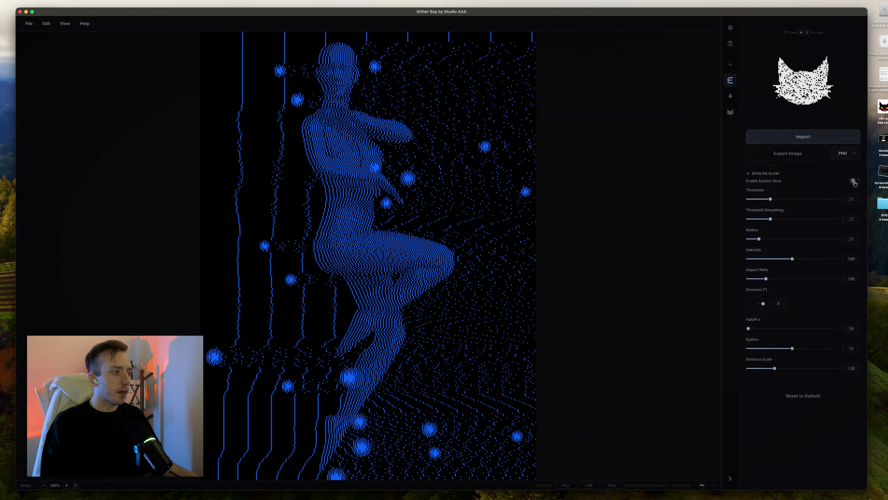
pyautogui.click(854, 182)
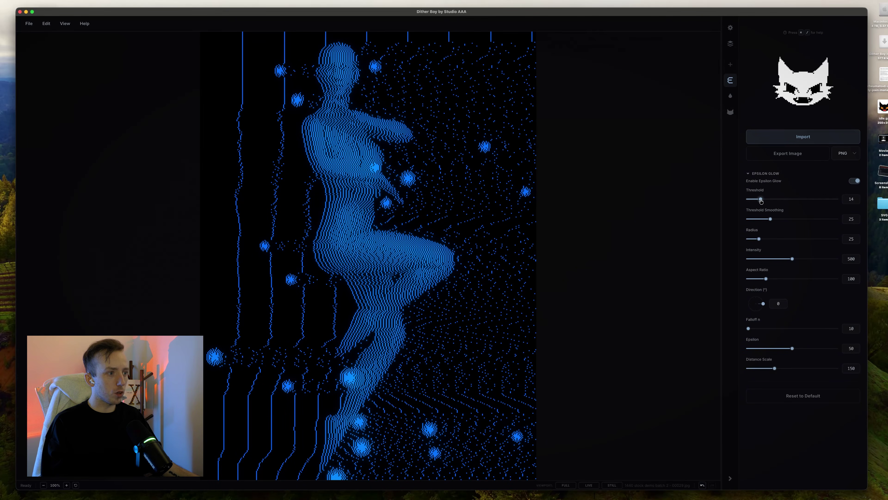
pyautogui.moveTo(750, 199)
pyautogui.mouseDown()
pyautogui.moveTo(759, 219)
pyautogui.moveTo(749, 200)
pyautogui.mouseUp()
pyautogui.moveTo(759, 239); pyautogui.dragTo(755, 240)
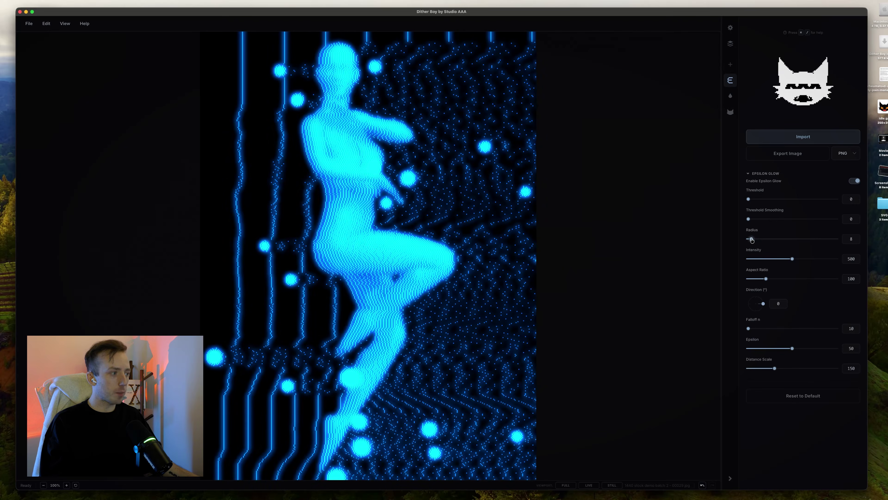
pyautogui.click(730, 112)
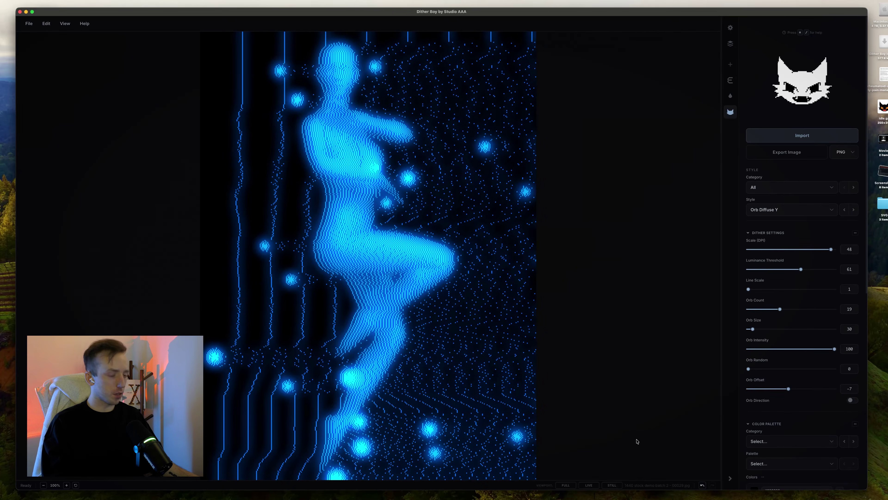
# Step: Convert the image to a 3-second animation at 24 FPS with looped, rendered playback
pyautogui.click(29, 23)
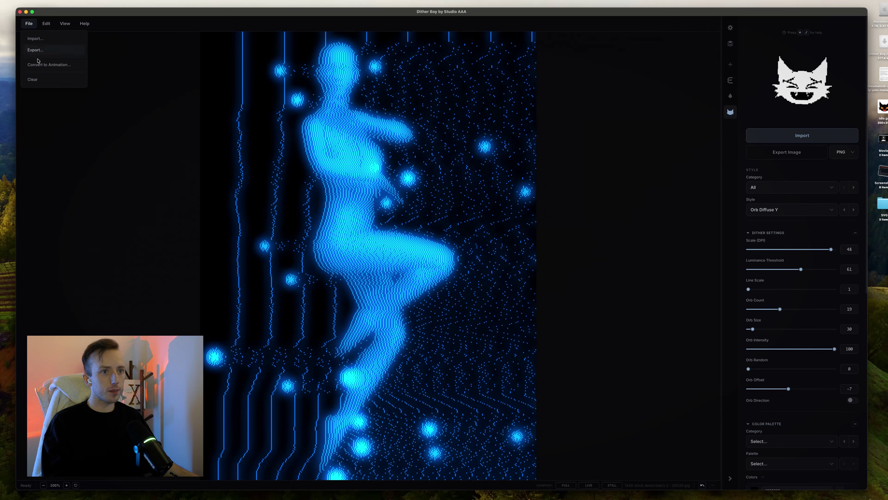
pyautogui.click(44, 65)
pyautogui.click(435, 238)
pyautogui.click(427, 248)
pyautogui.click(429, 260)
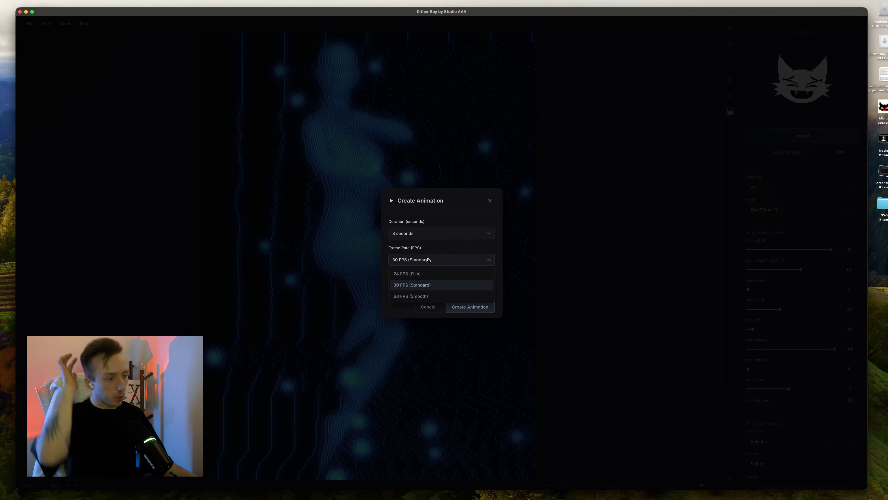
pyautogui.click(417, 273)
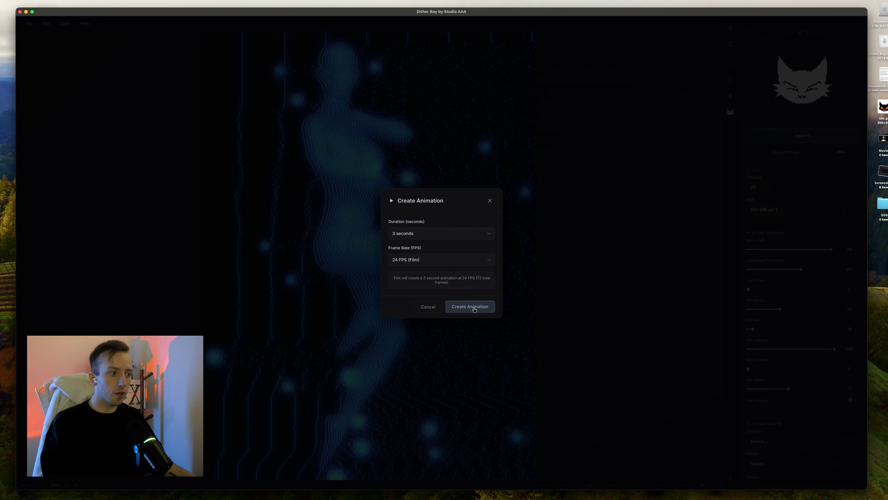
pyautogui.click(476, 311)
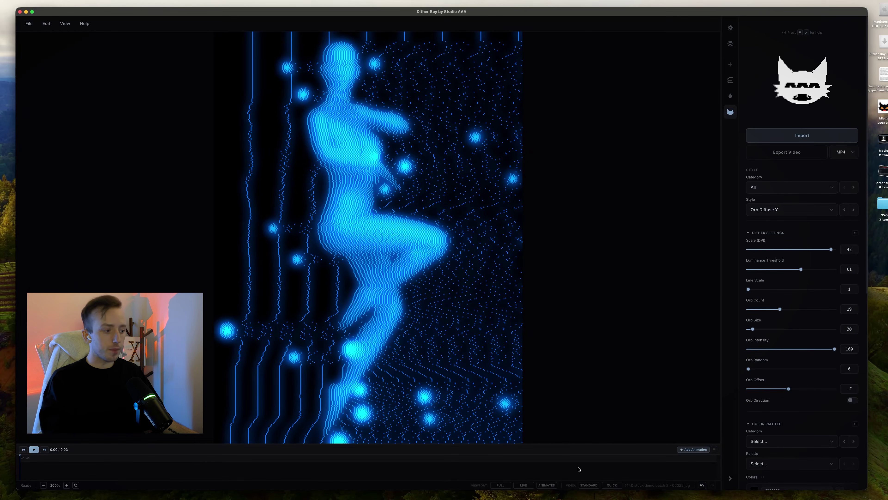
pyautogui.click(589, 486)
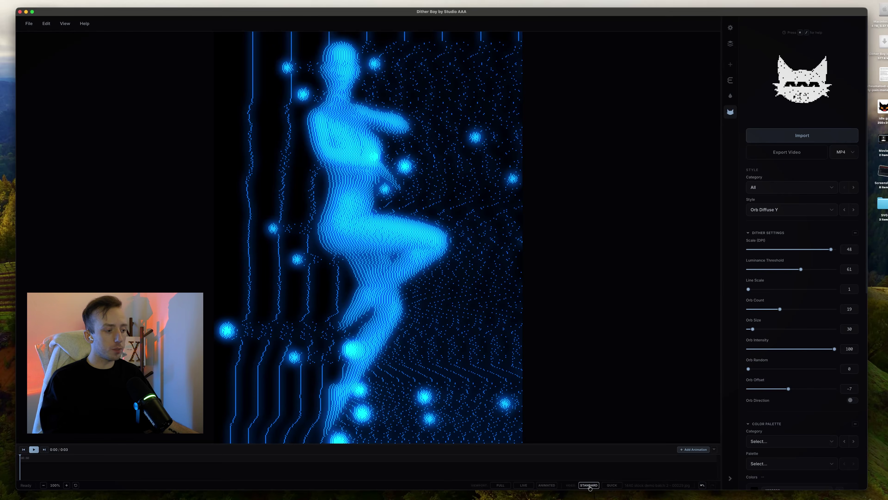
pyautogui.click(612, 486)
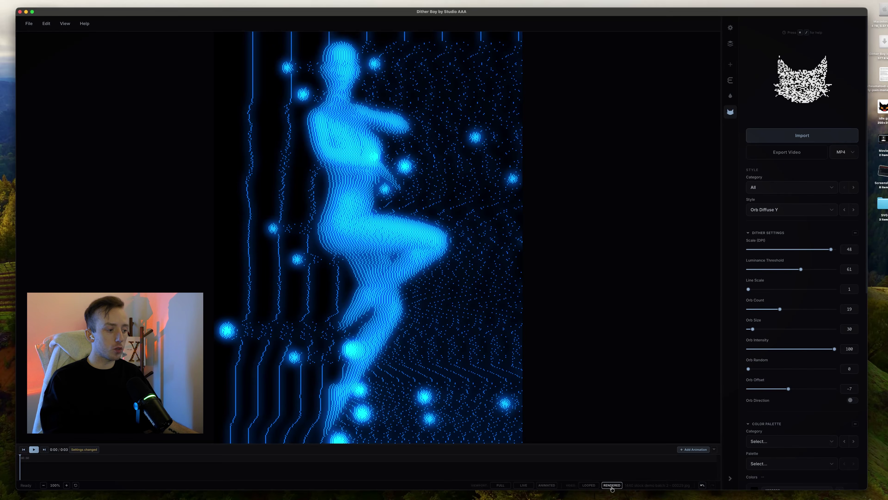
# Step: Add an animation clip and extend it across the full 3-second timeline
pyautogui.click(694, 449)
pyautogui.click(84, 465)
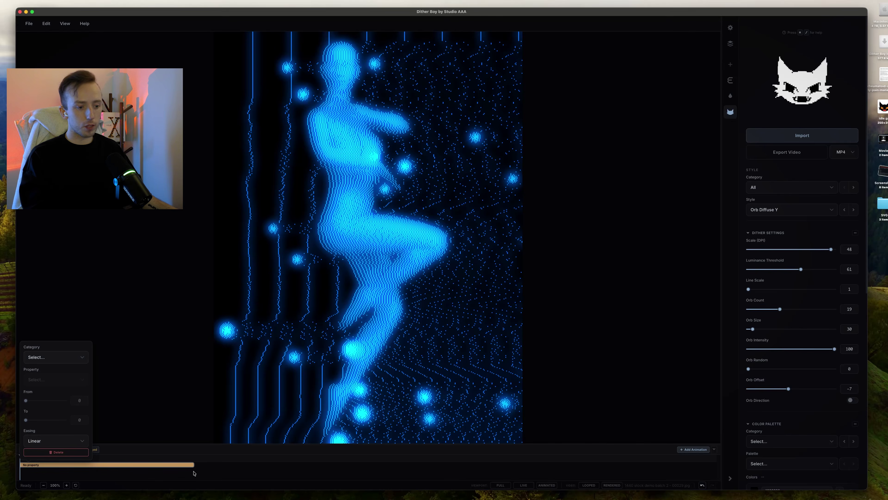
pyautogui.click(154, 448)
pyautogui.moveTo(193, 465); pyautogui.dragTo(712, 471)
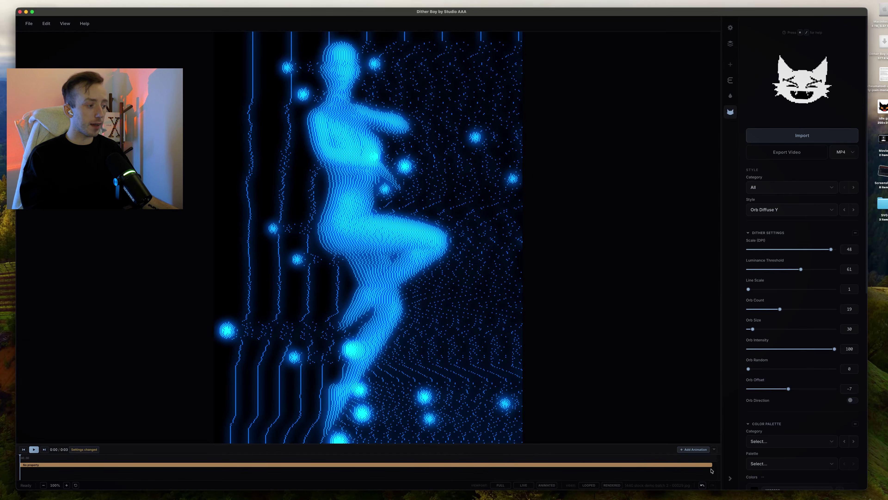
# Step: Set the clip to animate the Dither property Orb Offset from -100 to 100
pyautogui.click(49, 465)
pyautogui.click(49, 357)
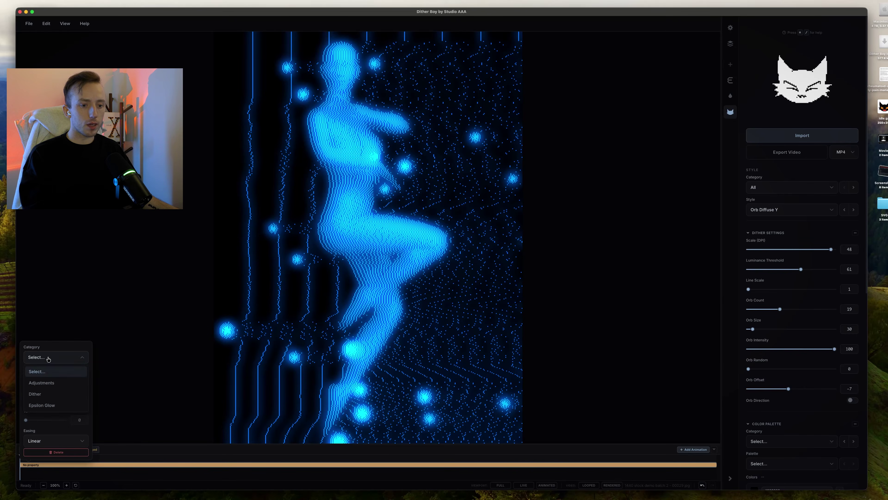
pyautogui.click(48, 395)
pyautogui.click(48, 382)
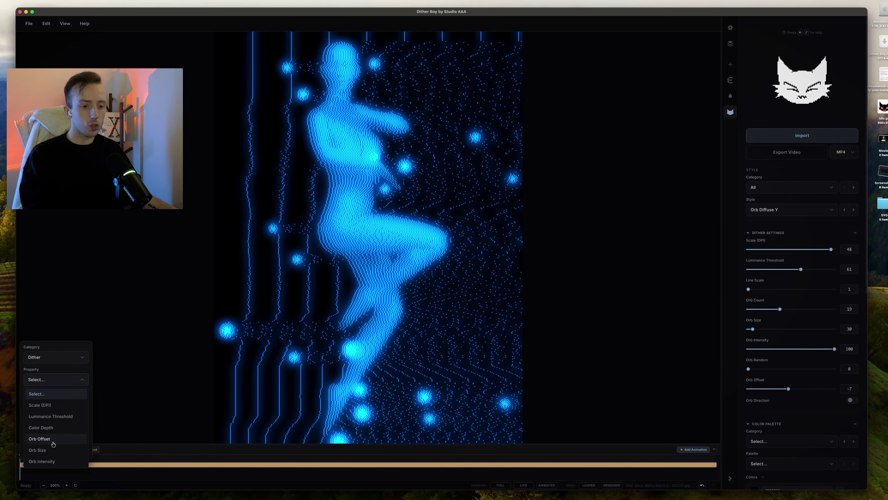
pyautogui.click(39, 439)
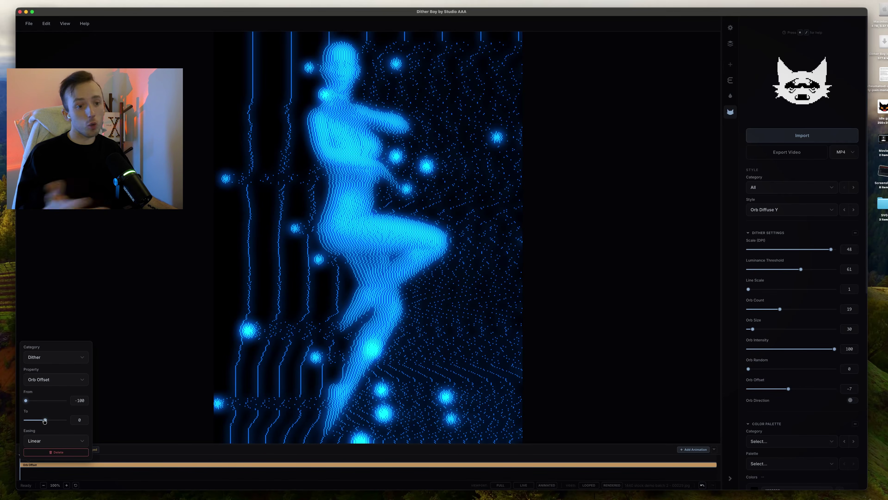
pyautogui.moveTo(45, 421); pyautogui.dragTo(80, 420)
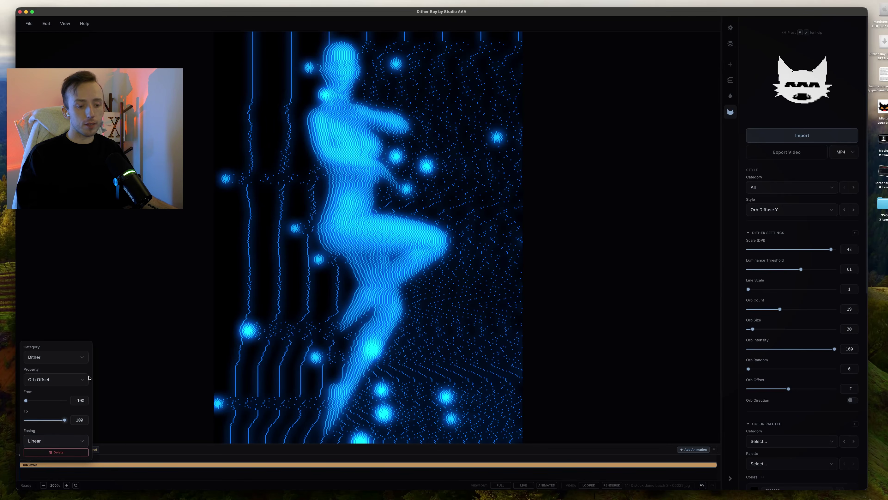
pyautogui.click(127, 325)
# Step: Play the animation to check how the orbs move across the figure
pyautogui.click(34, 451)
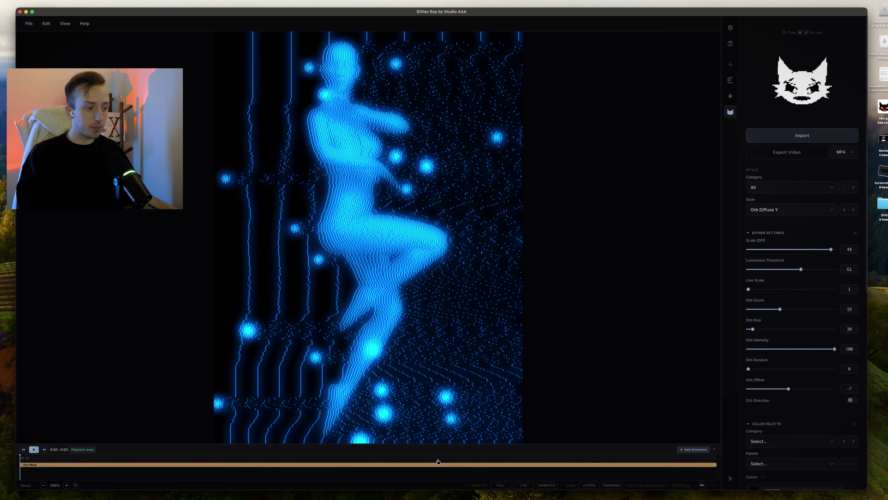
pyautogui.click(33, 451)
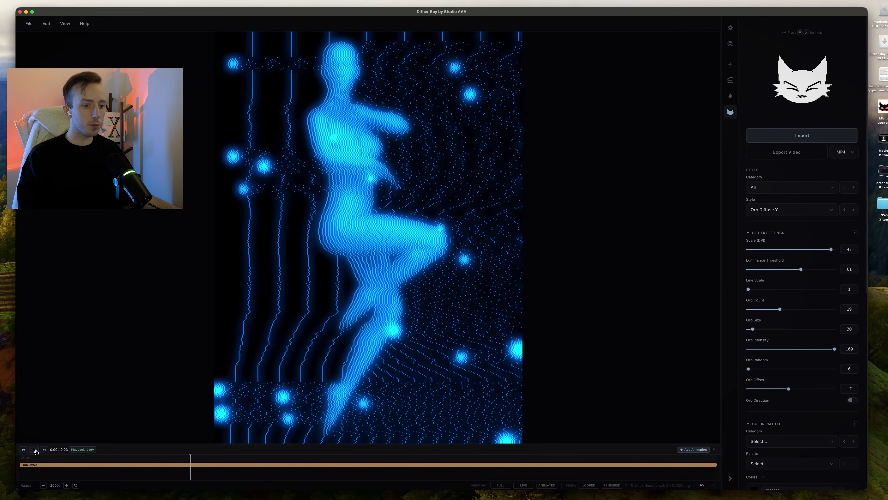
pyautogui.press('space')
# Step: Narrow the From and To range of the Orb Offset clip and preview the playback
pyautogui.click(554, 466)
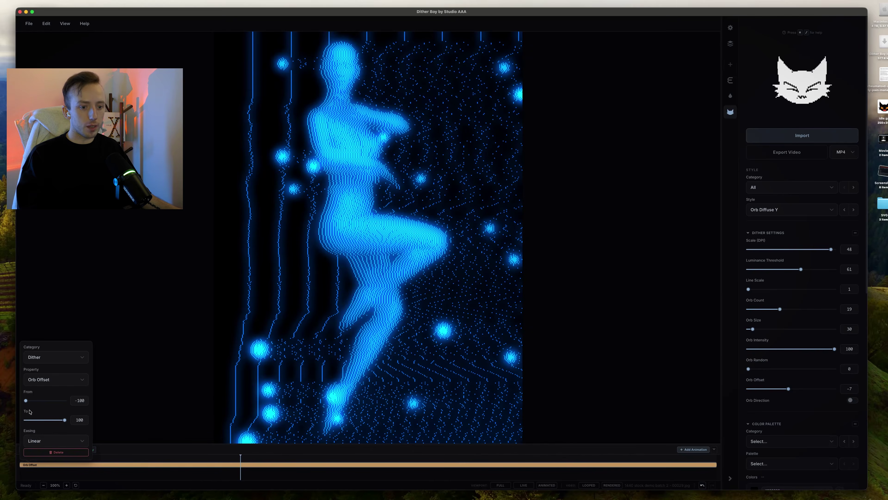
pyautogui.moveTo(33, 403); pyautogui.dragTo(47, 421)
pyautogui.click(158, 419)
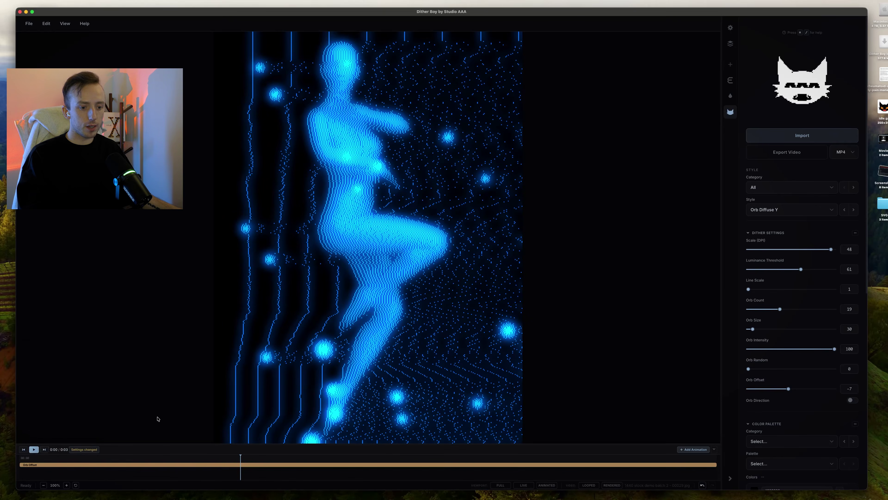
pyautogui.click(31, 451)
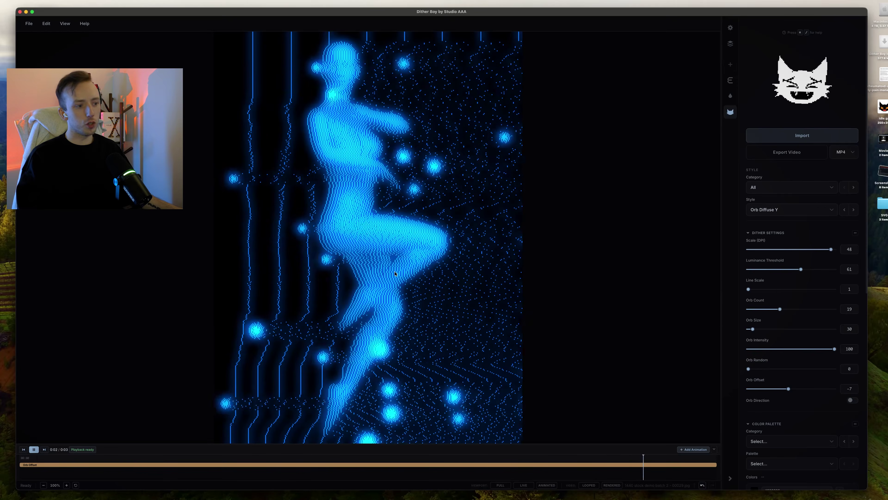
pyautogui.press('space')
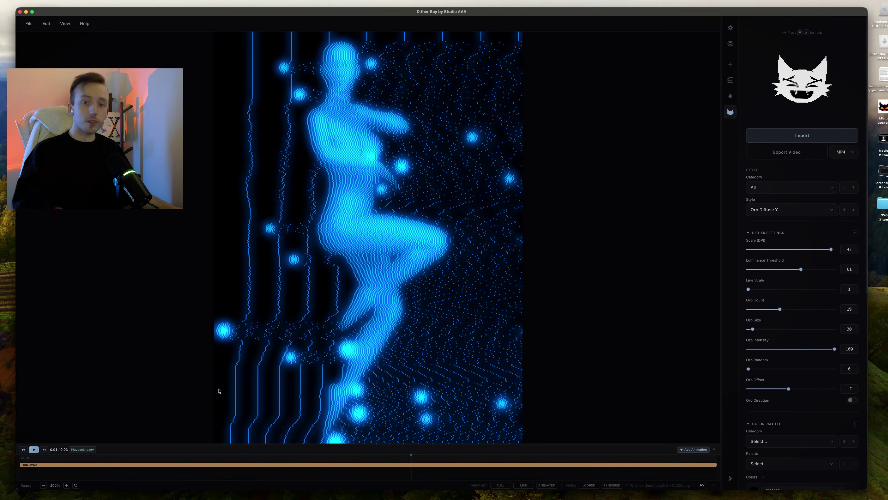
# Step: Add a Temporal Variation effect with the Wave pattern, intensity 0.5 and speed 0.6, and preview it
pyautogui.click(730, 67)
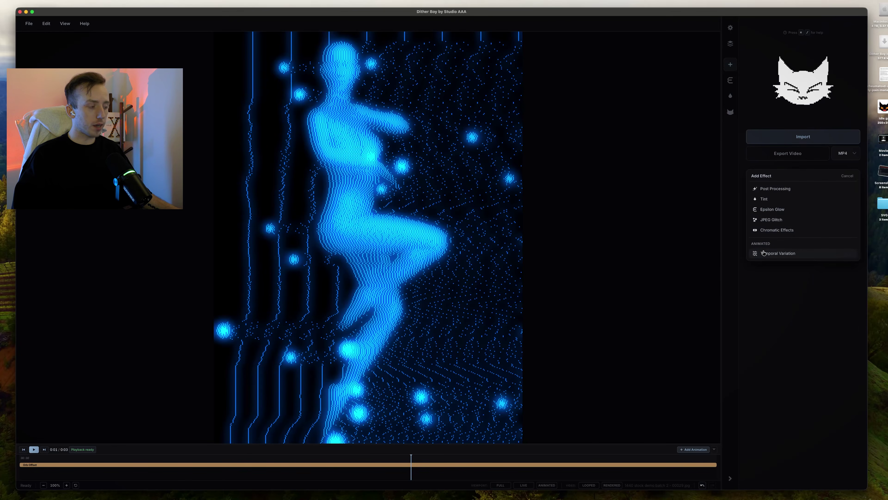
pyautogui.click(780, 254)
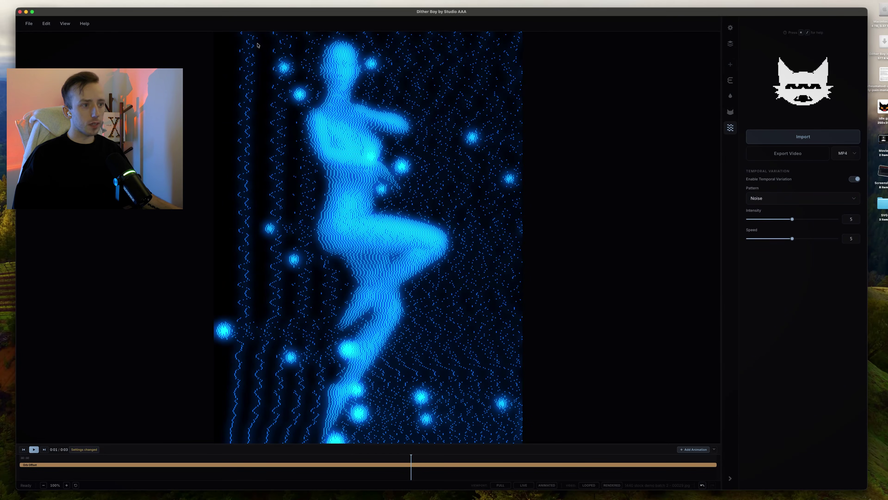
pyautogui.click(761, 205)
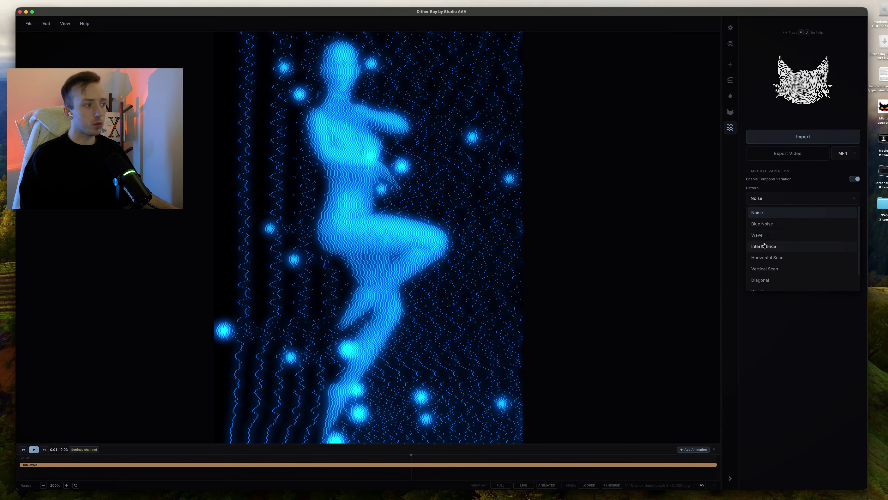
pyautogui.click(765, 235)
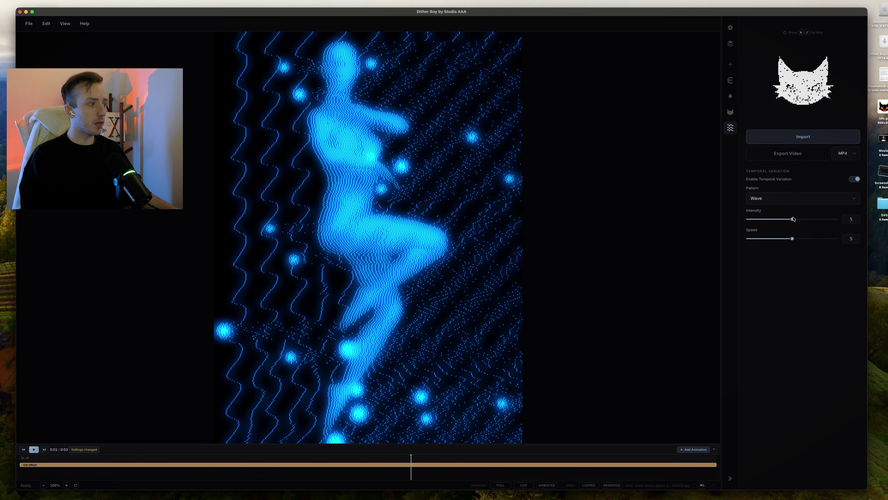
pyautogui.moveTo(785, 221); pyautogui.dragTo(752, 220)
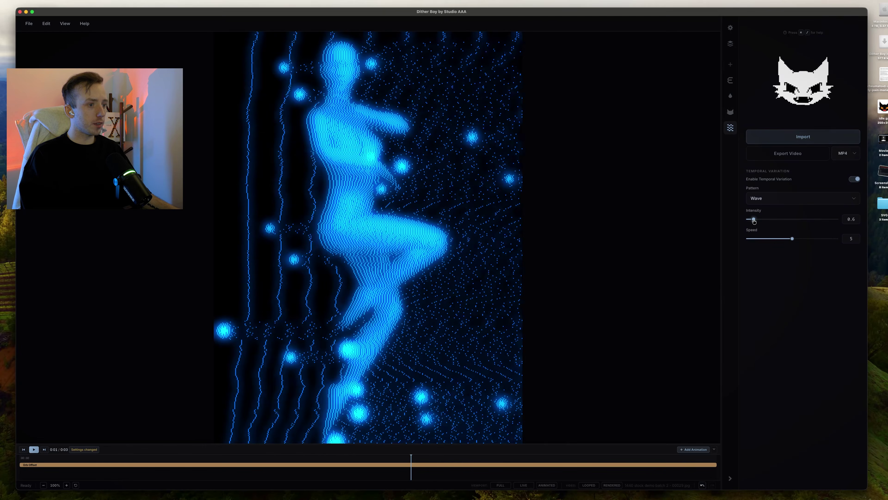
pyautogui.moveTo(793, 239); pyautogui.dragTo(754, 239)
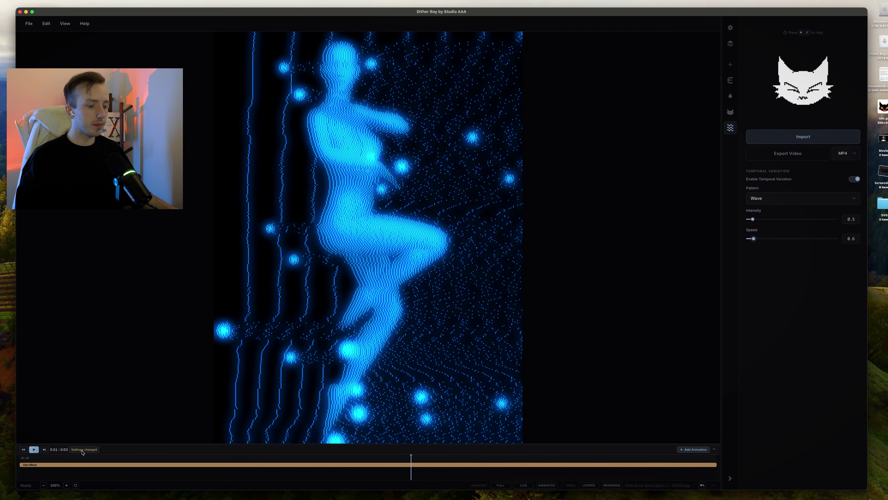
pyautogui.click(34, 451)
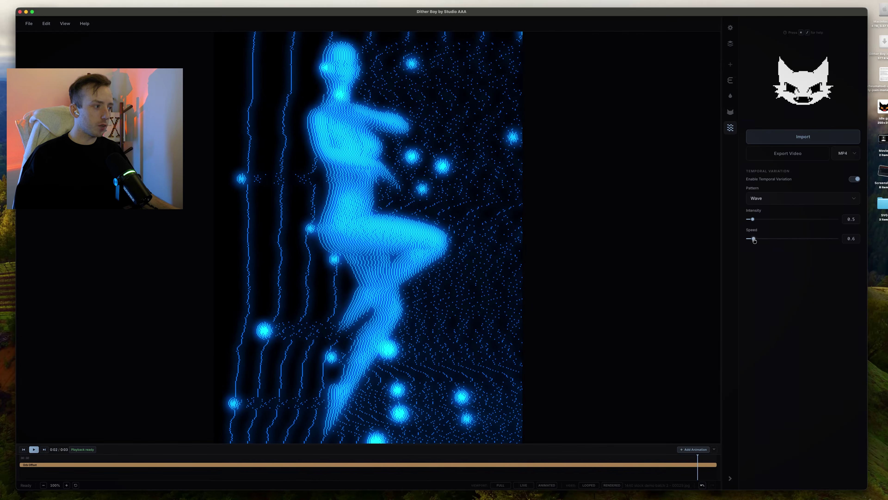
# Step: Try the wave variation at intensity 10 and preview the animation
pyautogui.moveTo(755, 224); pyautogui.dragTo(841, 226)
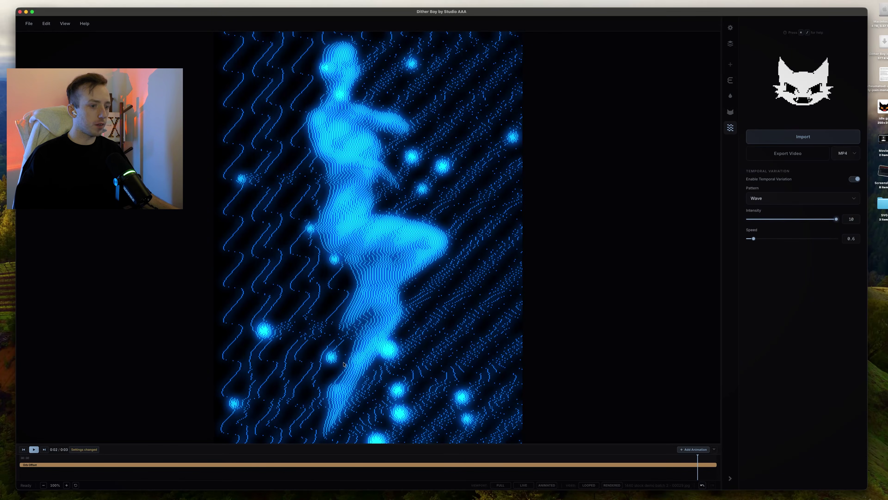
pyautogui.click(35, 450)
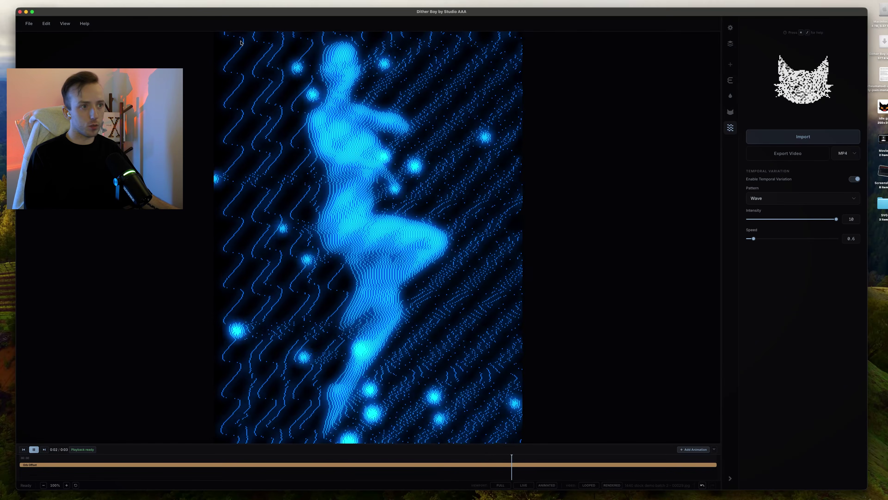
pyautogui.press('space')
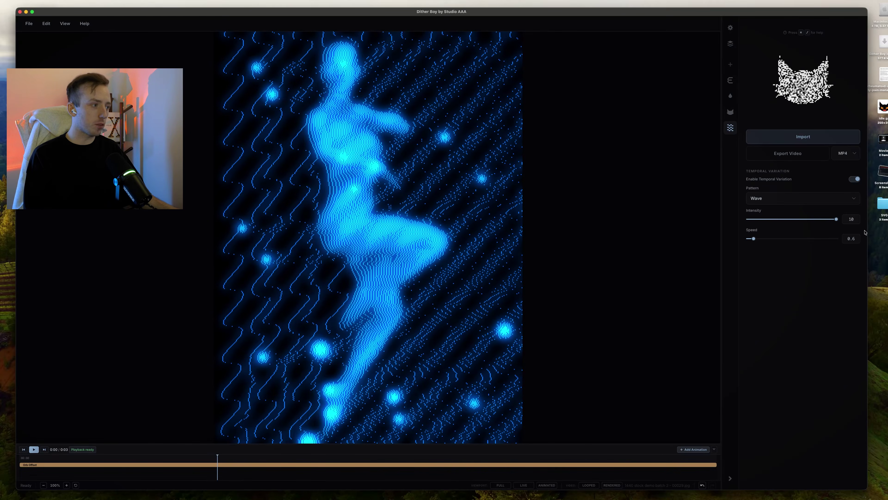
# Step: Try the wave variation at speed 6.9 and play the animation to compare the motion
pyautogui.moveTo(757, 242); pyautogui.dragTo(805, 241)
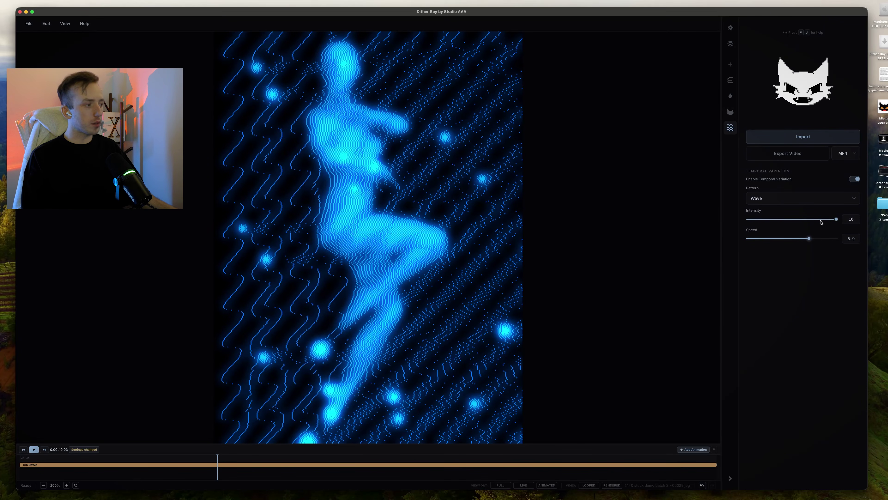
pyautogui.click(34, 450)
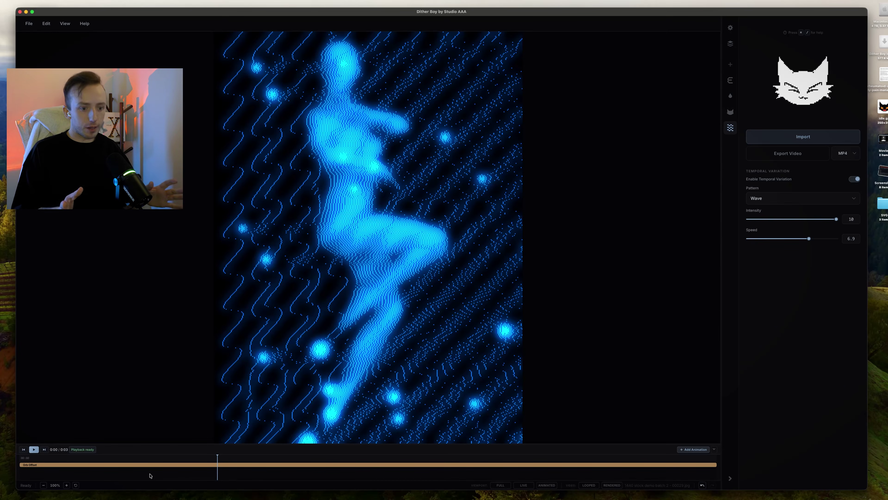
pyautogui.click(37, 452)
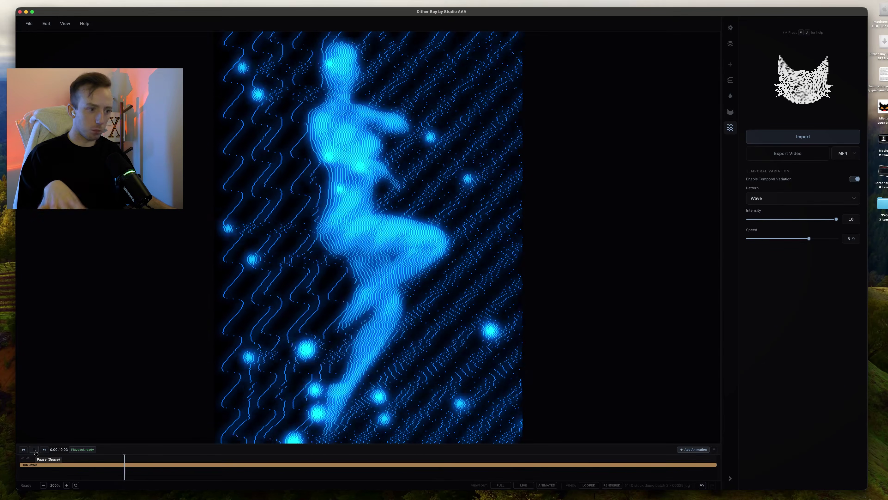
pyautogui.click(36, 453)
# Step: Set the wave variation's speed to 0.6 and its intensity to 1.7
pyautogui.click(754, 239)
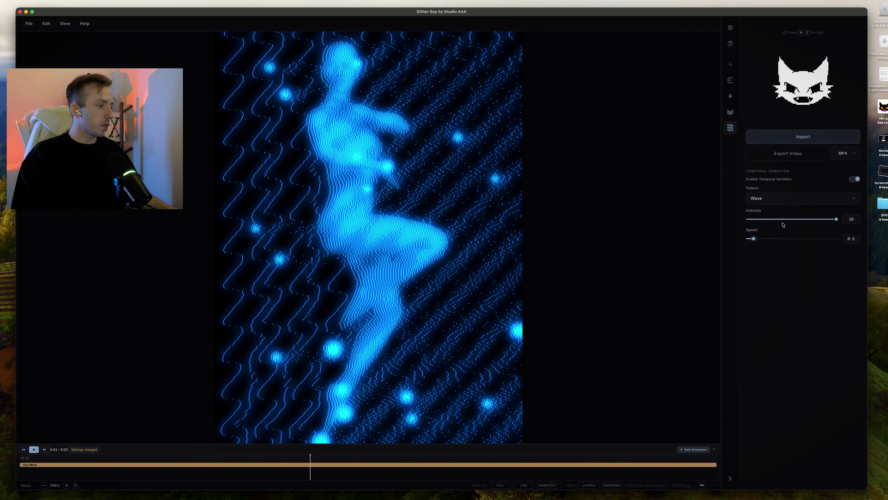
pyautogui.moveTo(775, 219); pyautogui.dragTo(764, 220)
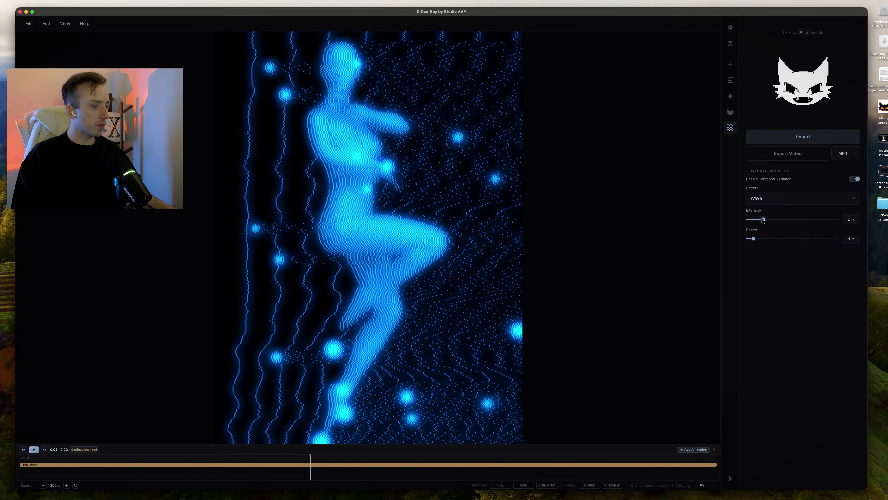
# Step: Raise Denoise to 48 and Blur to about 12 in the dither adjustments, and export the animation as an MP4 video
pyautogui.click(731, 110)
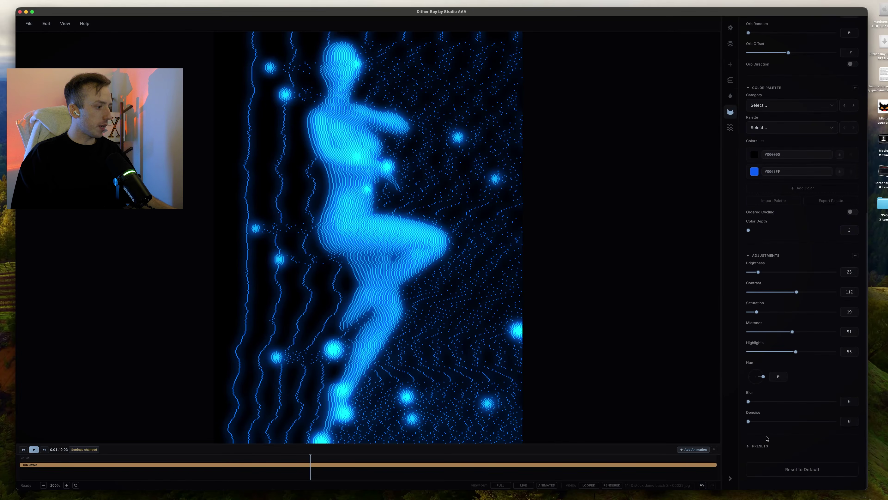
pyautogui.moveTo(748, 422); pyautogui.dragTo(790, 422)
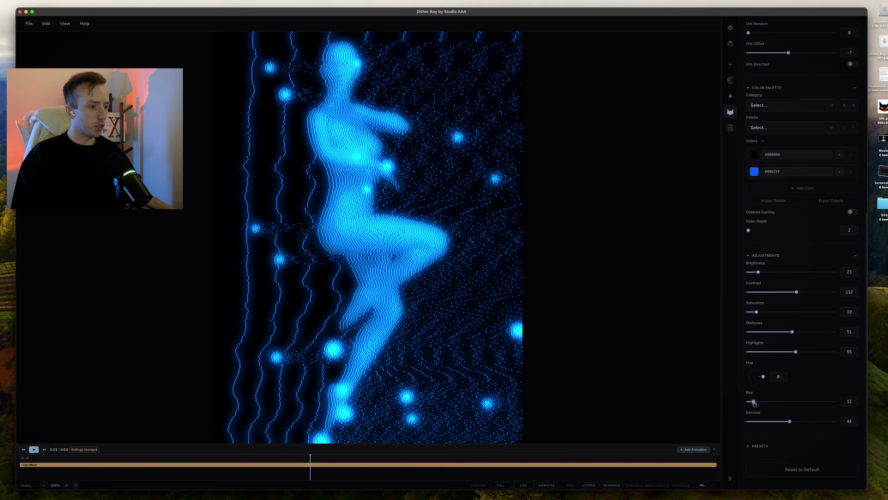
pyautogui.scroll(10, 762, 403)
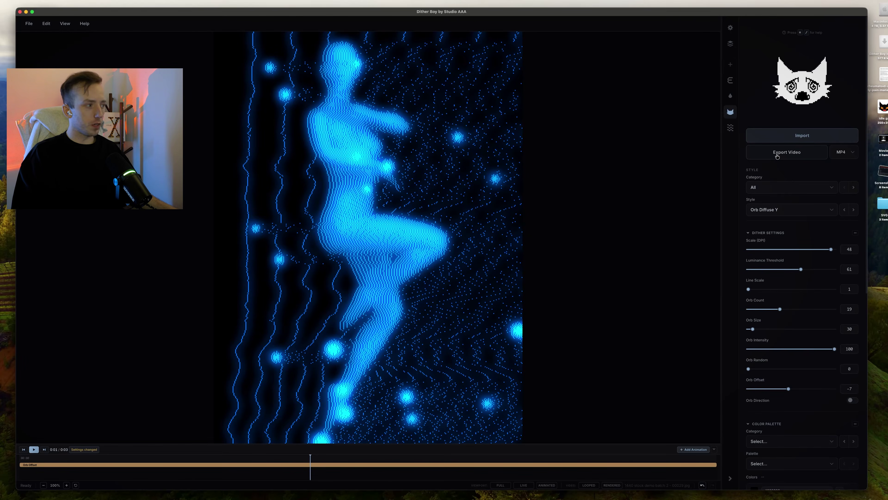
pyautogui.click(777, 155)
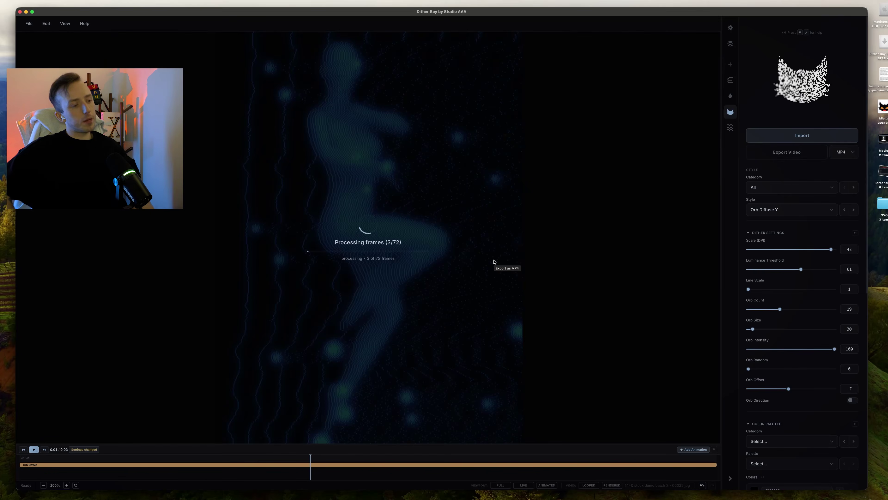